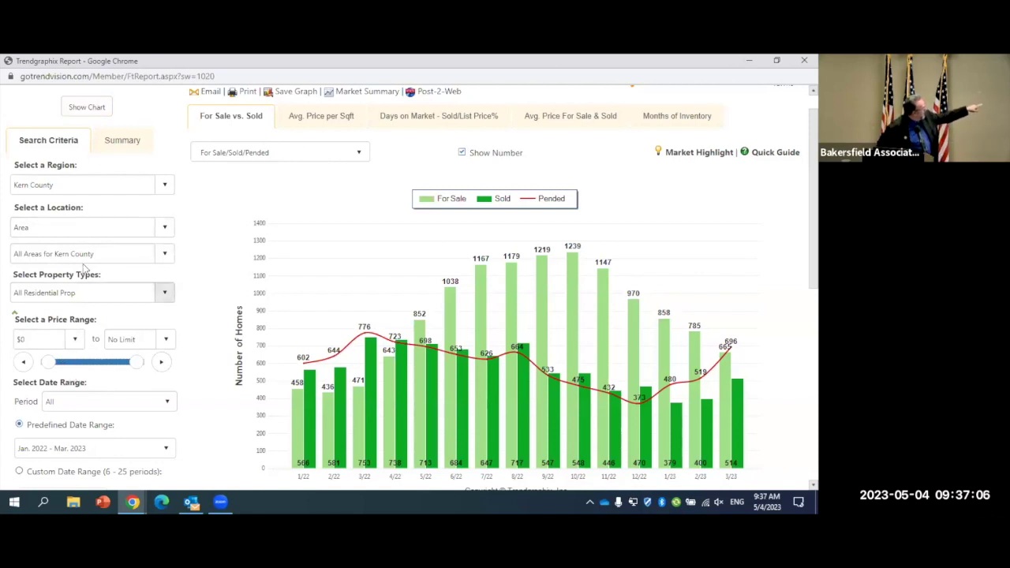
Check the available period options and examine the comparison and Today's Stats tables of the For Sale vs. Sold report.
left_click(111, 401)
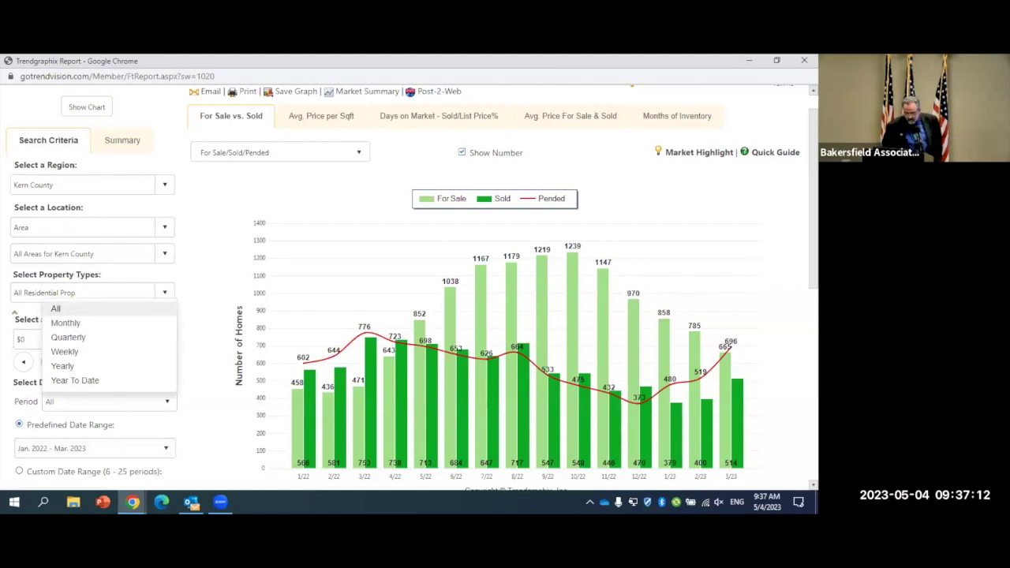
scroll(410, 288, "down", 2)
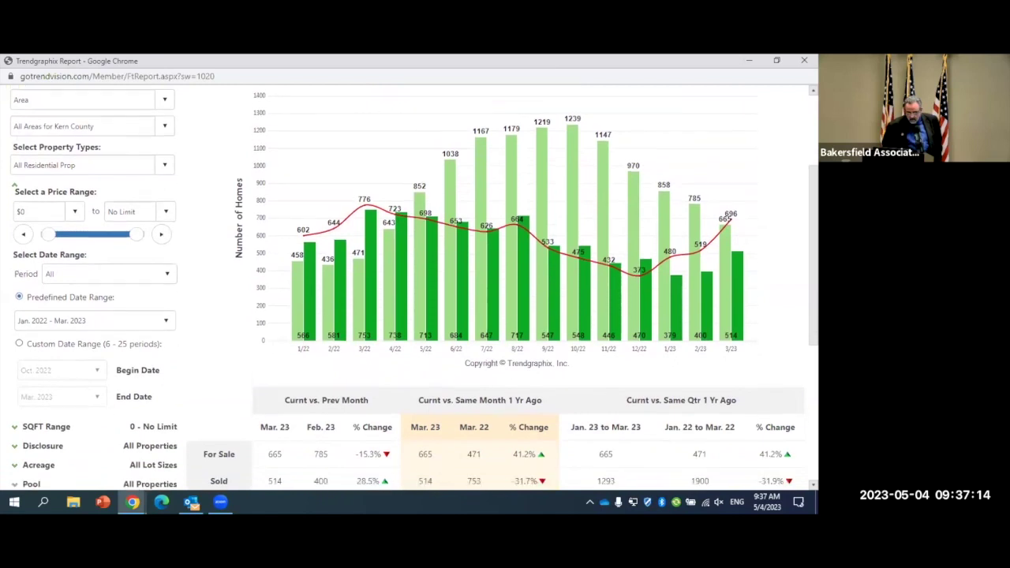
scroll(529, 288, "down", 2)
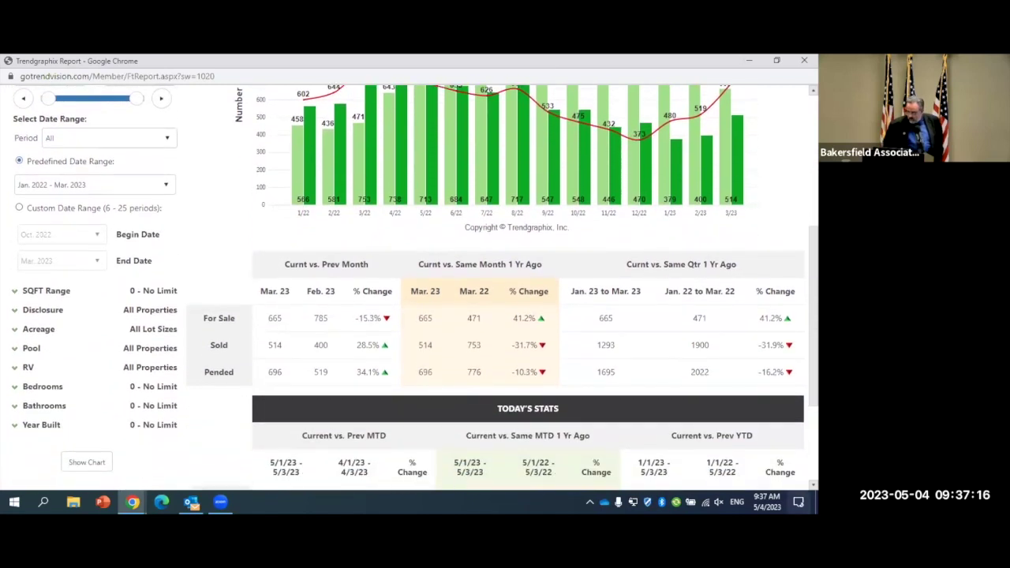
scroll(529, 288, "down", 2)
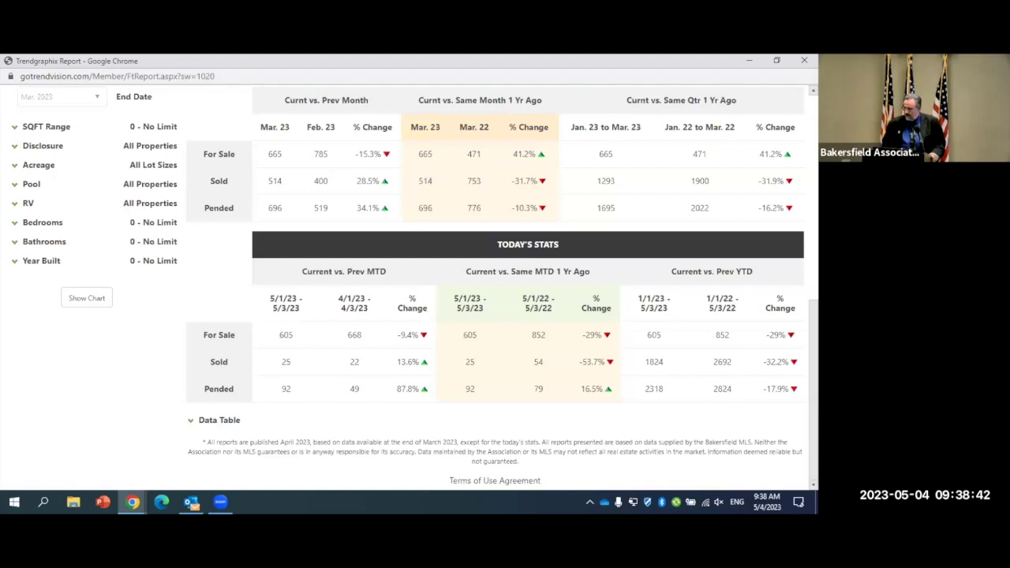
scroll(495, 288, "up", 2)
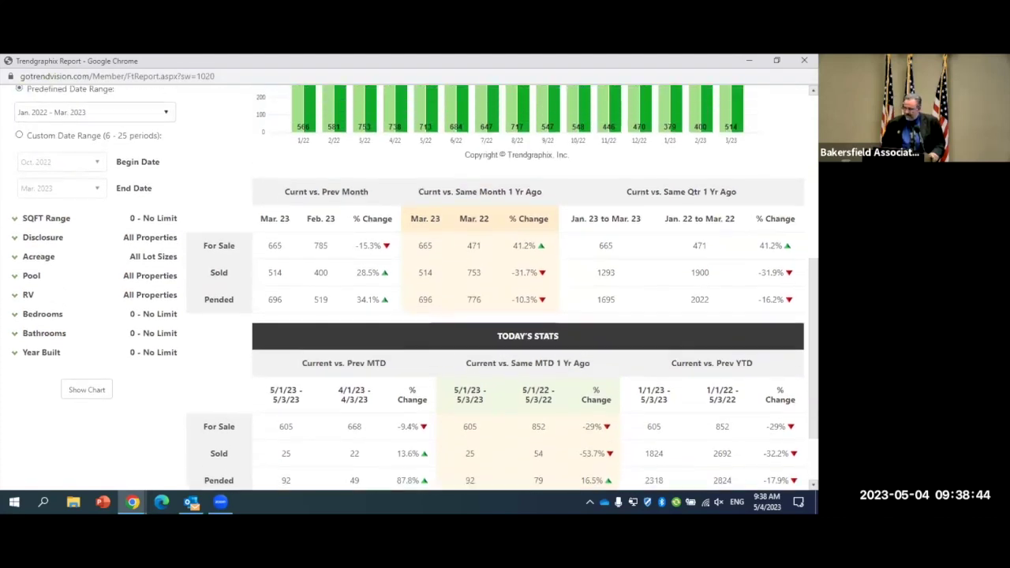
scroll(494, 288, "up", 4)
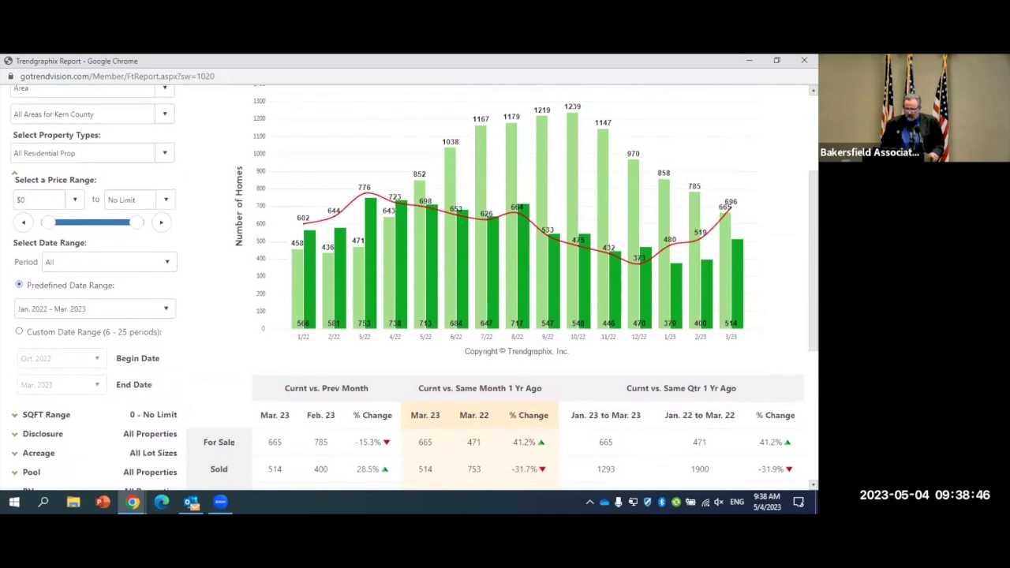
scroll(494, 288, "up", 4)
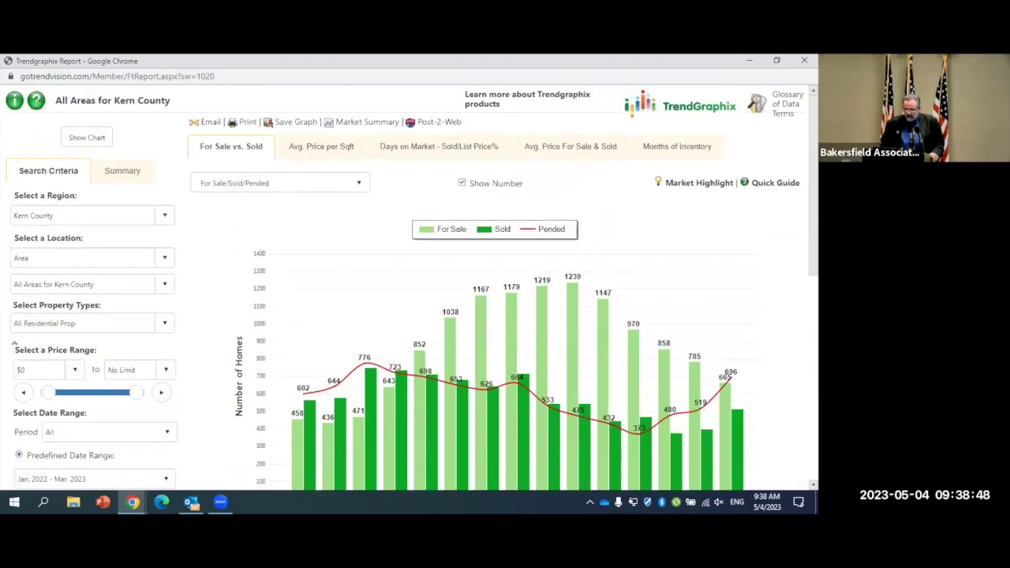
View the print options for the Kern County report and dismiss them without creating a report.
left_click(245, 126)
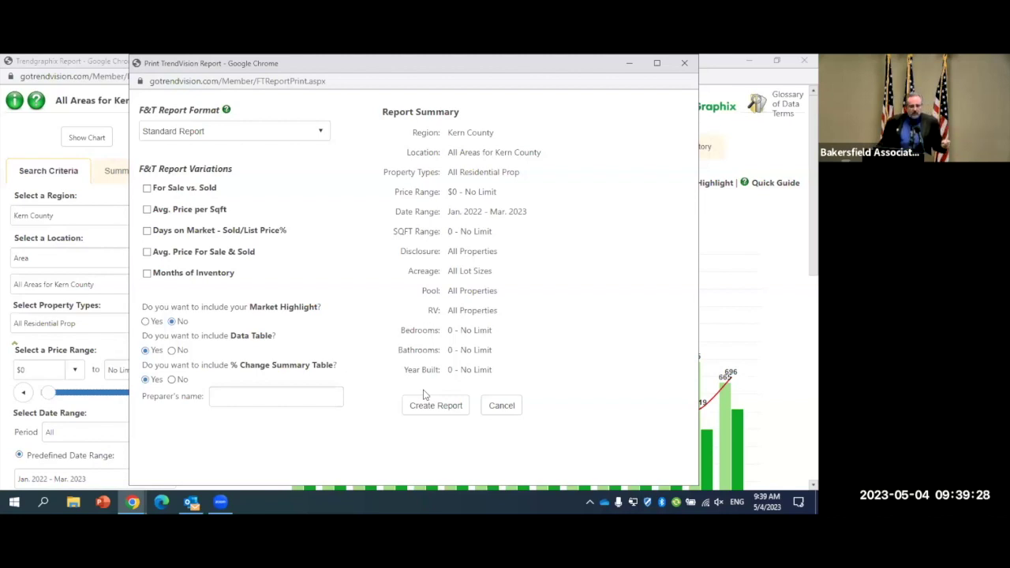
left_click(682, 61)
left_click(745, 139)
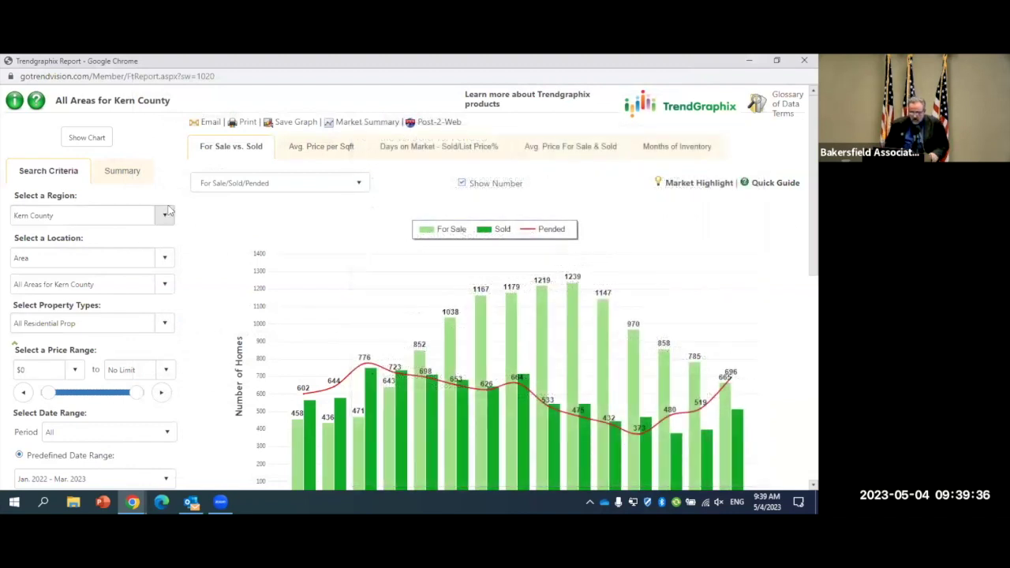
Check the location type choices, keep Area selected, and look over the For Sale/Sold/Pended chart.
left_click(162, 258)
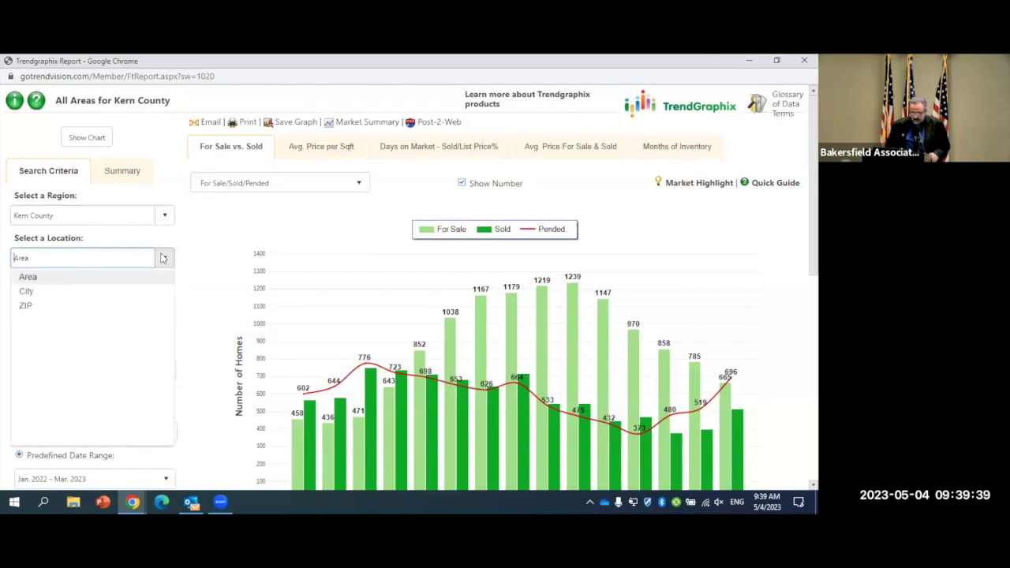
left_click(116, 280)
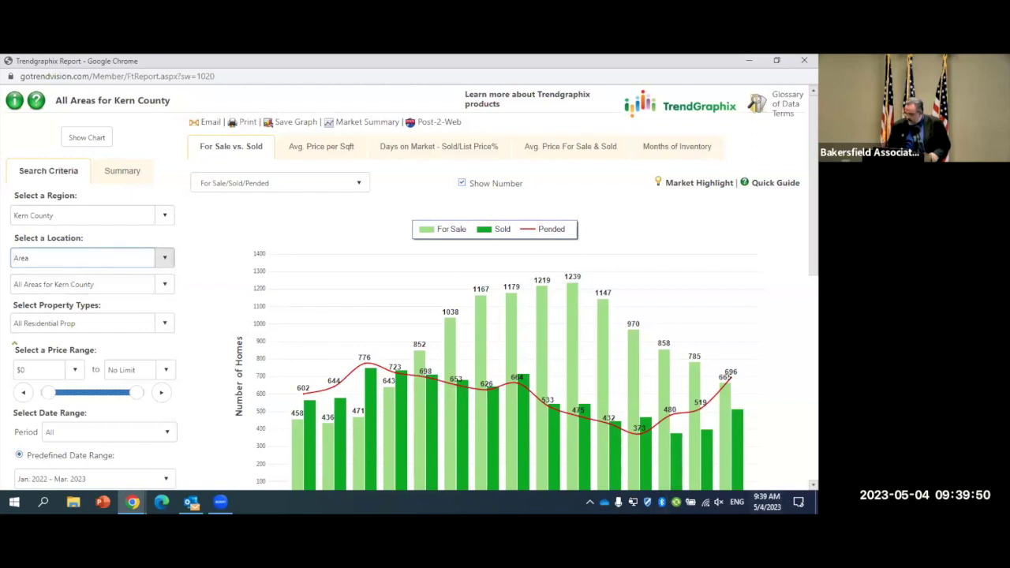
scroll(405, 287, "down", 3)
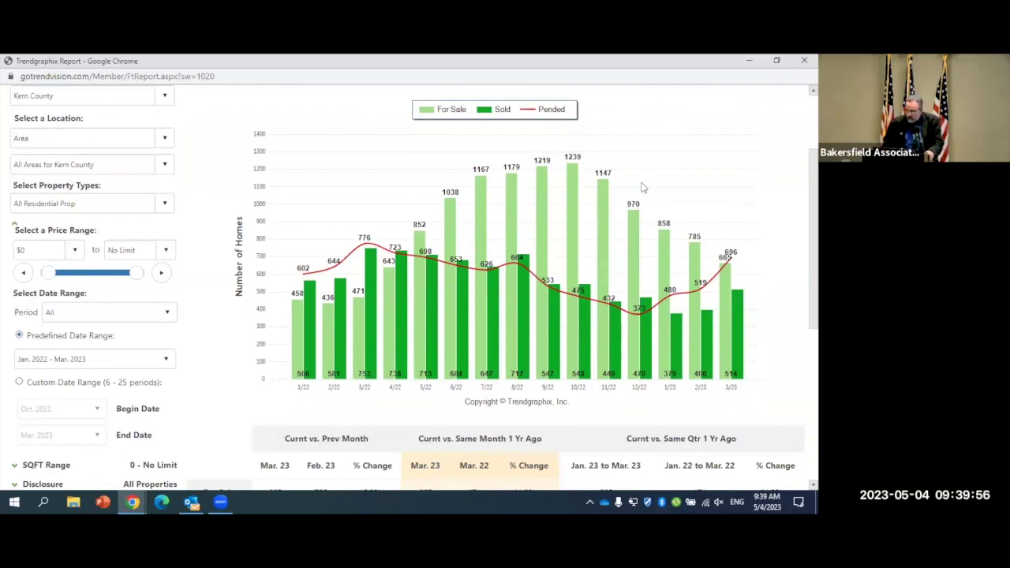
scroll(407, 288, "up", 1)
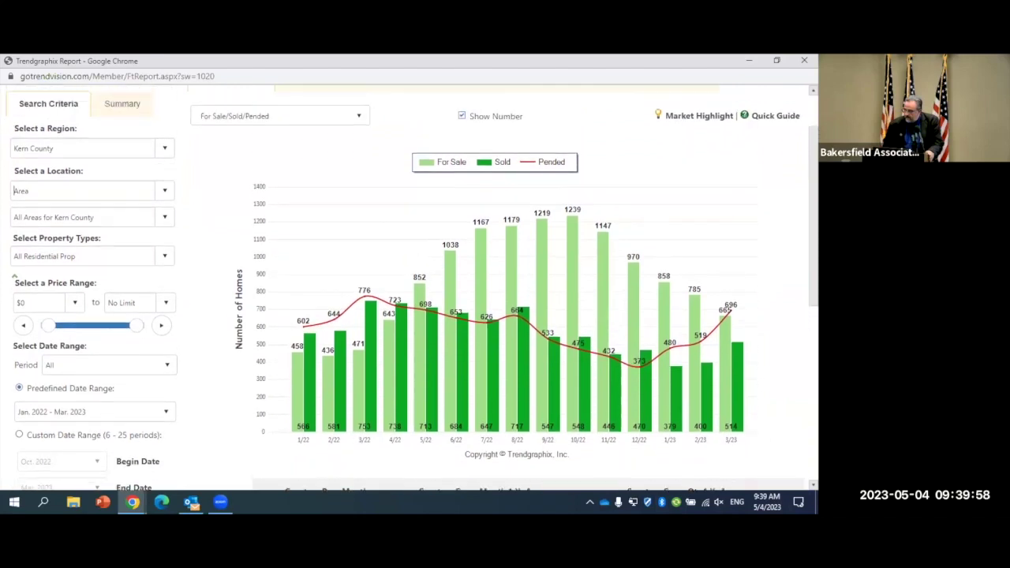
scroll(407, 288, "up", 1)
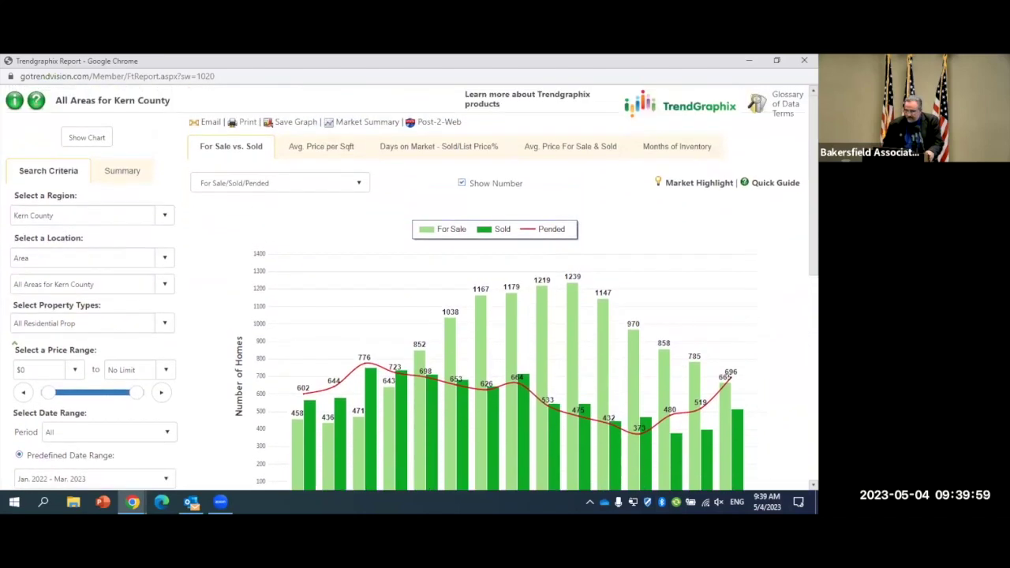
Display the Avg. Price per Sqft report for All Areas of Kern County and examine its full chart.
left_click(314, 155)
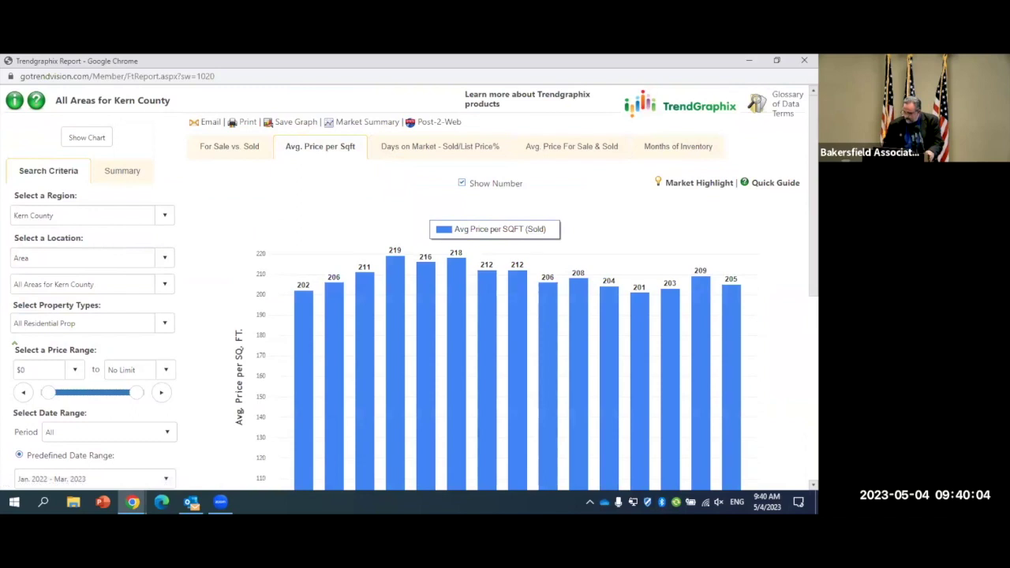
scroll(411, 288, "down", 1)
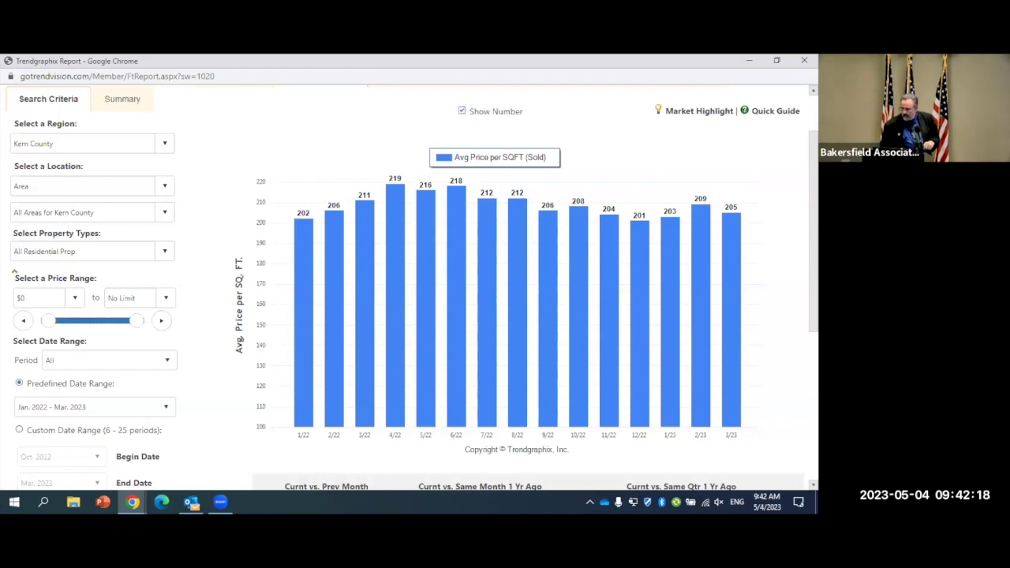
scroll(347, 217, "up", 2)
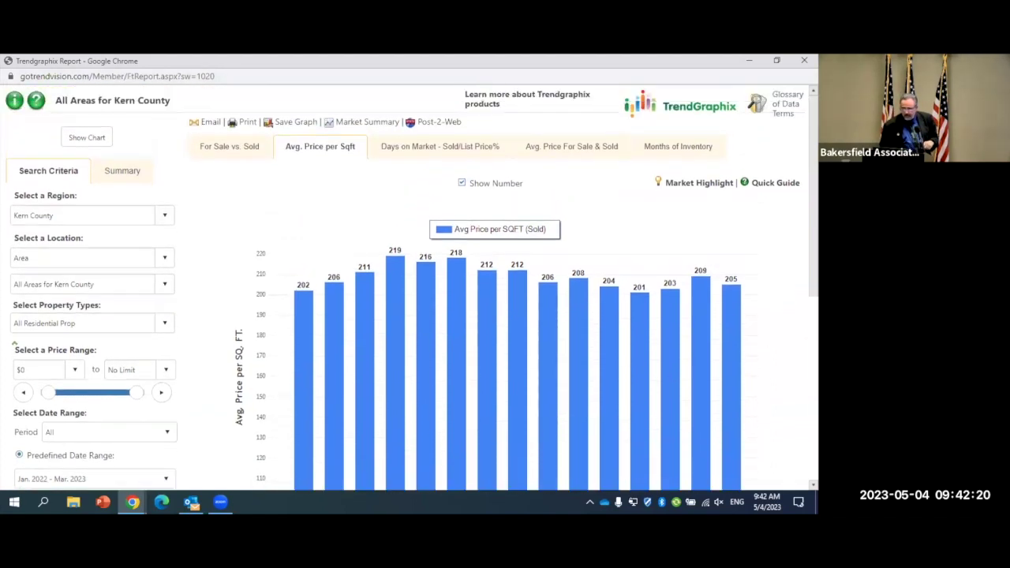
Return to the For Sale vs. Sold report and read its Market Highlight summary.
left_click(224, 153)
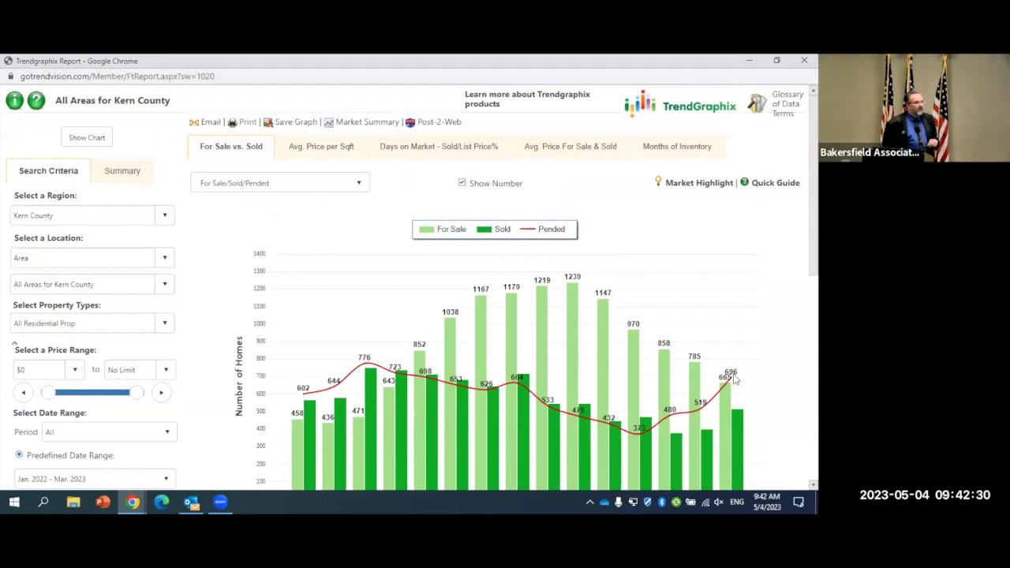
mouse_move(727, 386)
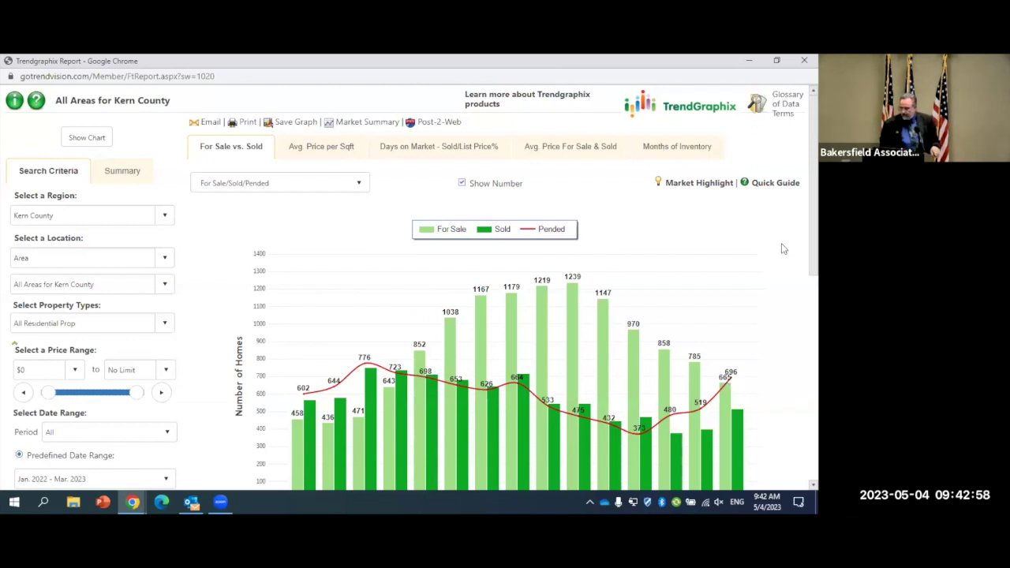
mouse_move(669, 180)
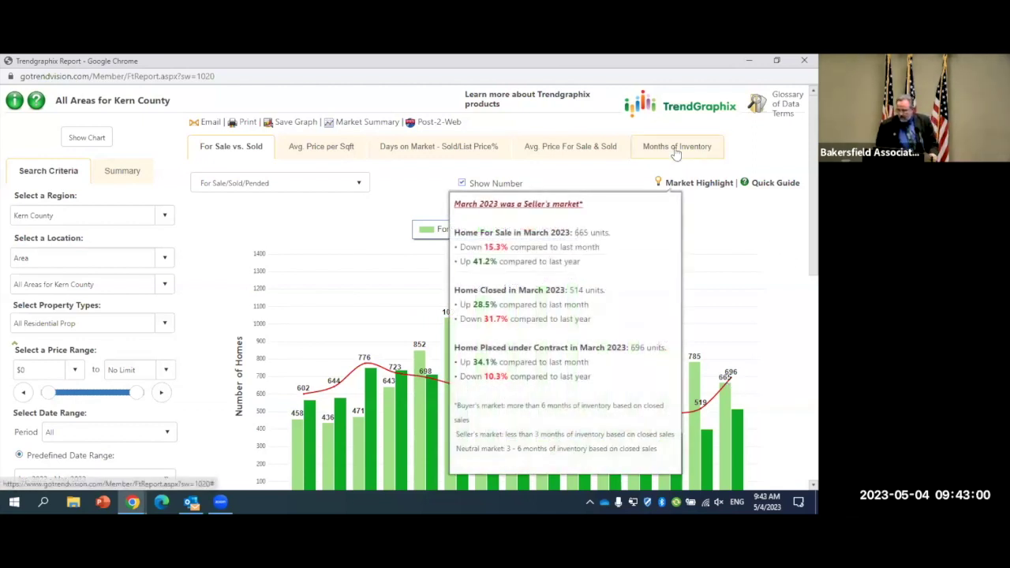
Display the Months of Inventory report and read its Market Highlight and Quick Guide.
left_click(676, 150)
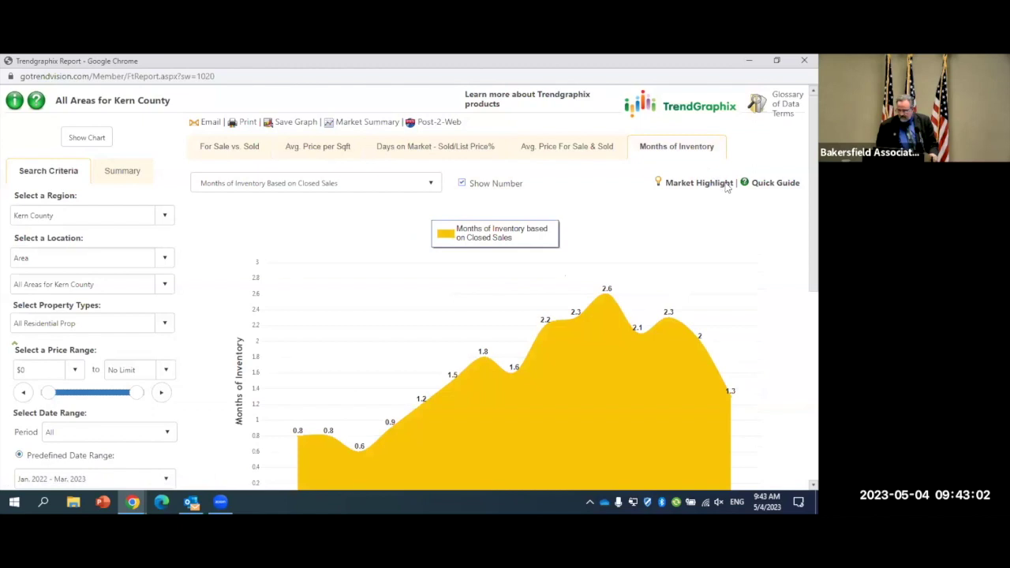
mouse_move(745, 182)
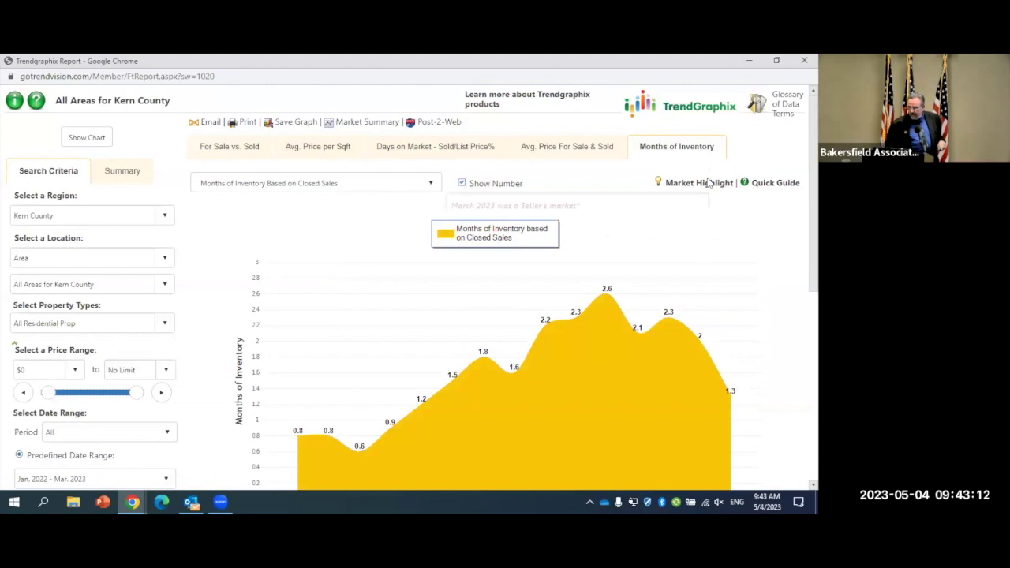
mouse_move(723, 189)
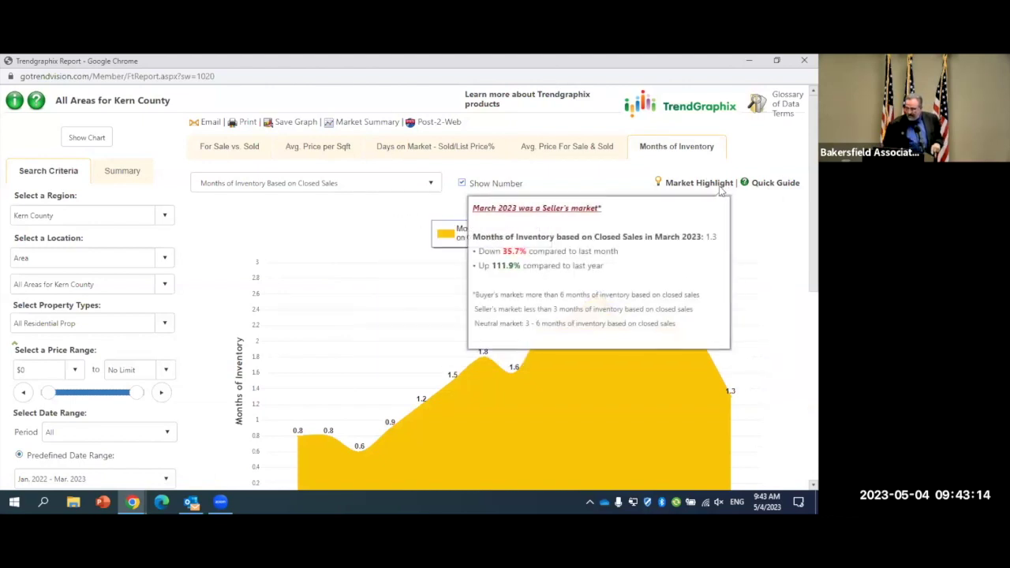
mouse_move(771, 187)
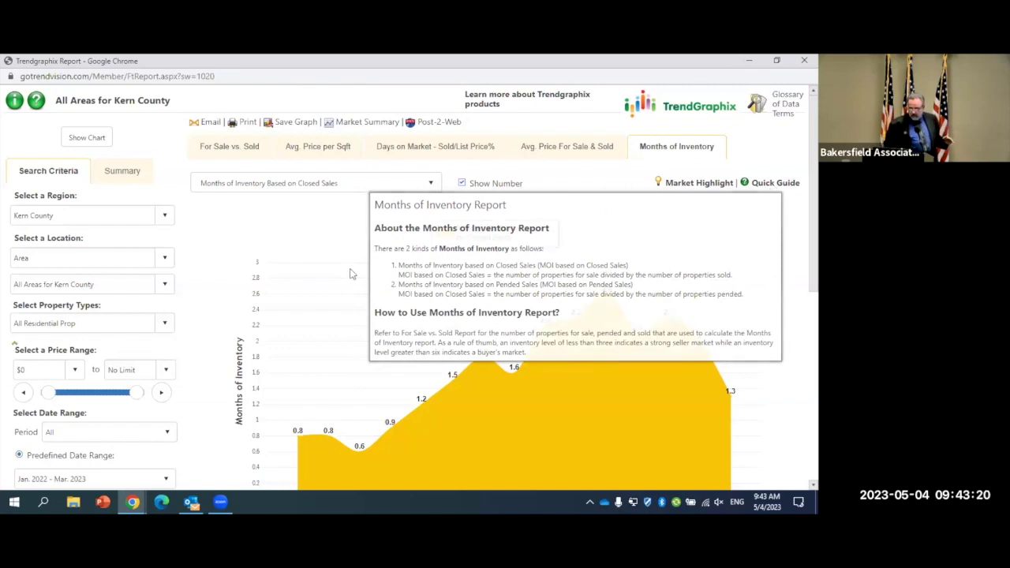
View Months of Inventory Based on Pended Sales, and Absorption Rate based on Pended Sales (%) with its Quick Guide.
left_click(431, 186)
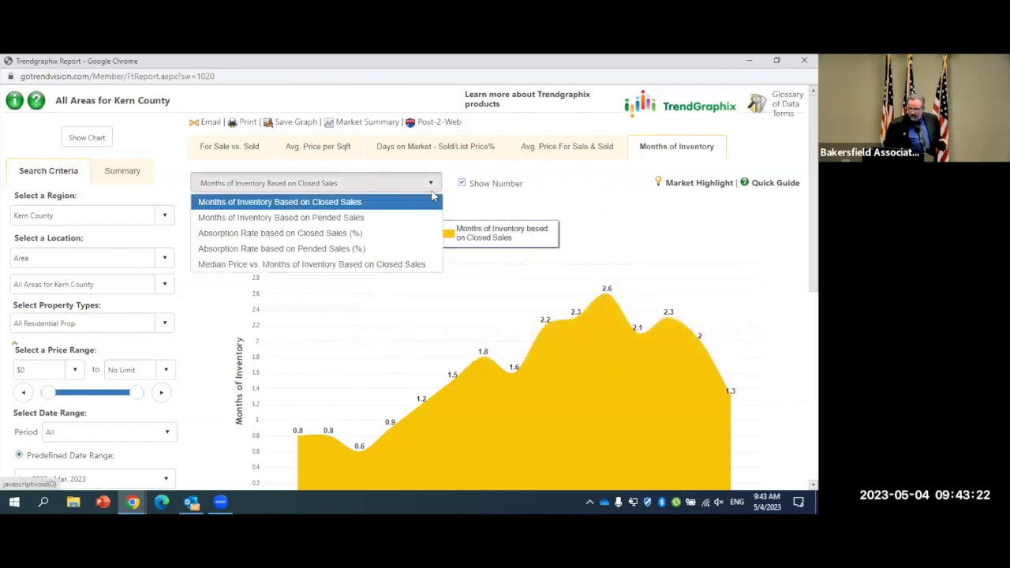
left_click(344, 218)
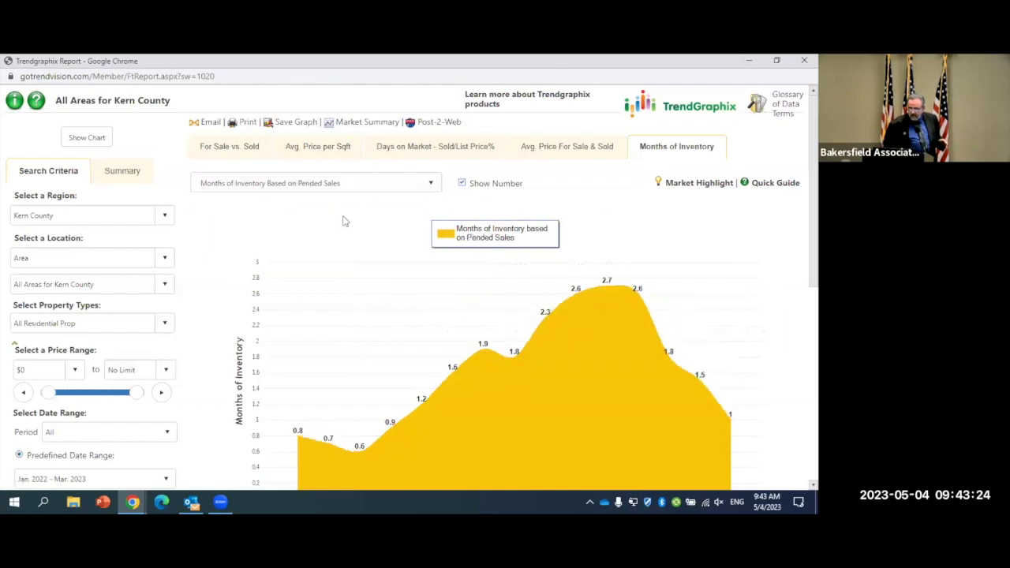
left_click(429, 184)
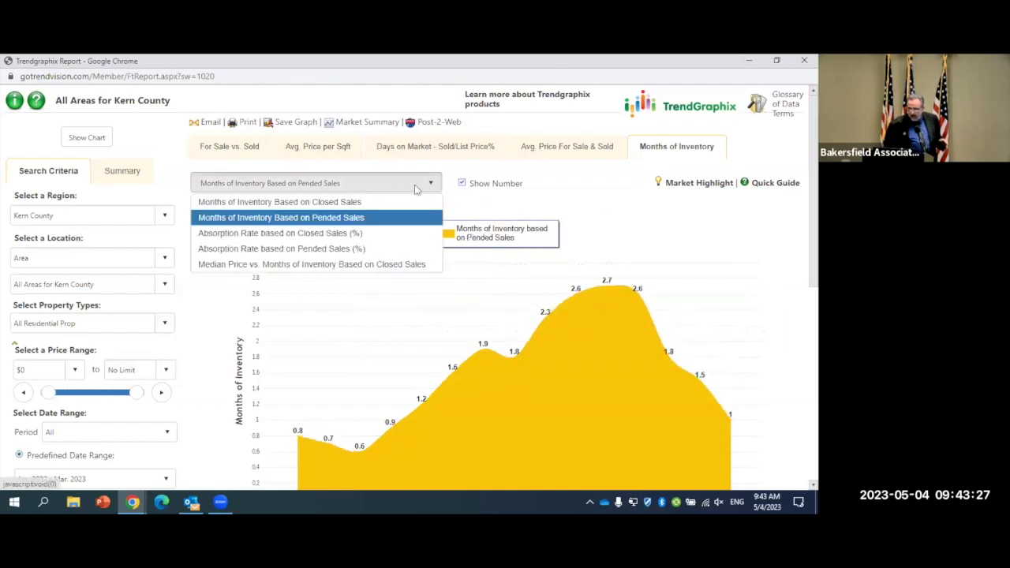
left_click(338, 248)
left_click(773, 183)
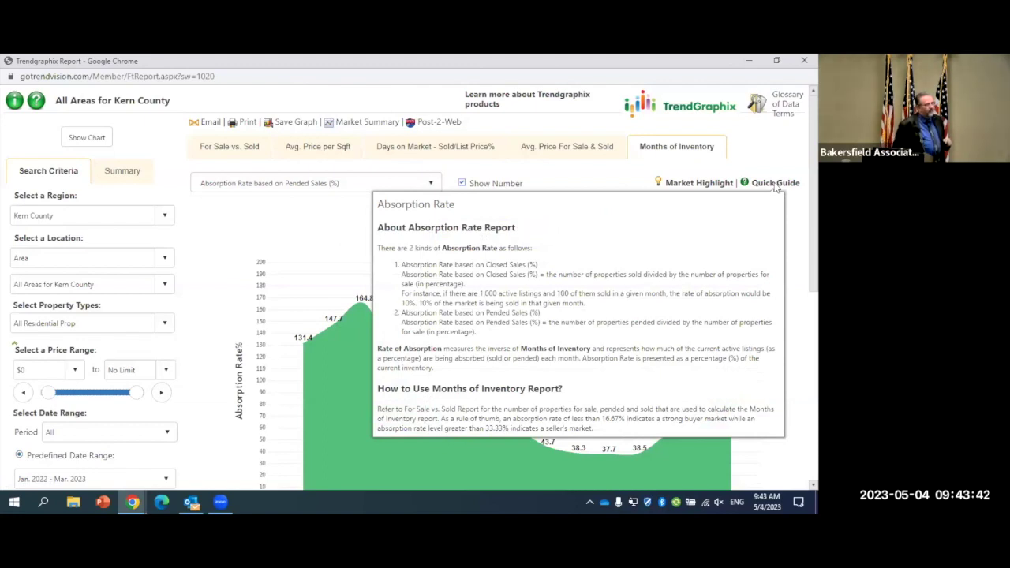
left_click(321, 225)
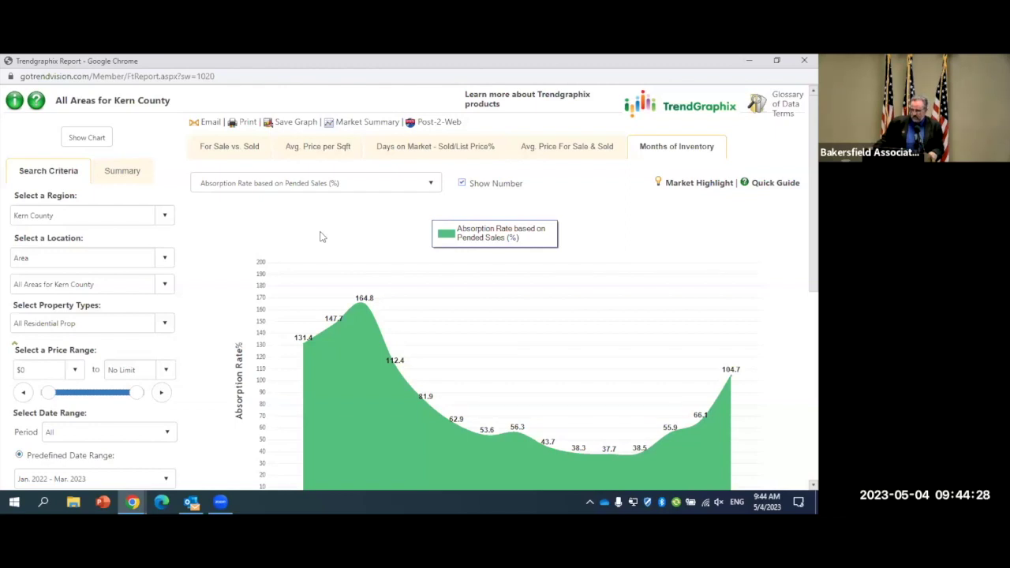
View the Days on Market - Sold/List Price% report and the Avg. Price For Sale & Sold report.
left_click(394, 146)
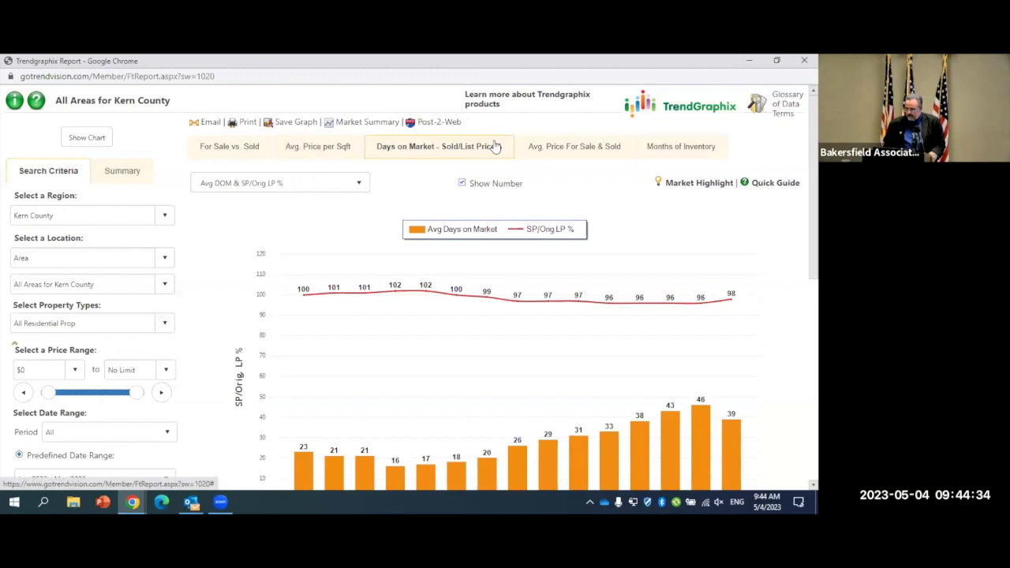
left_click(549, 150)
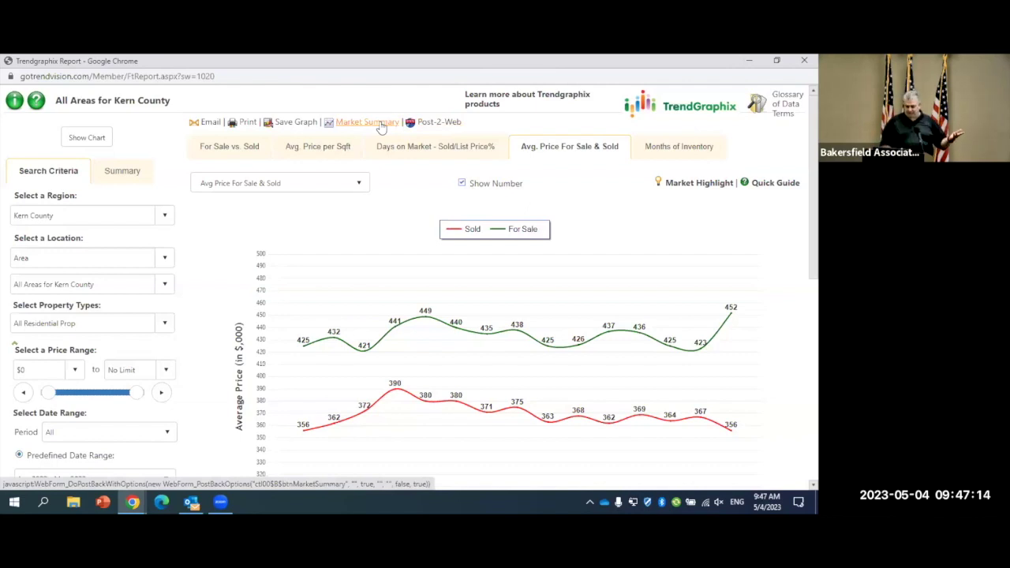
Check the Save Graph options without saving, and read the average price report's Quick Guide and comparison tables.
left_click(285, 126)
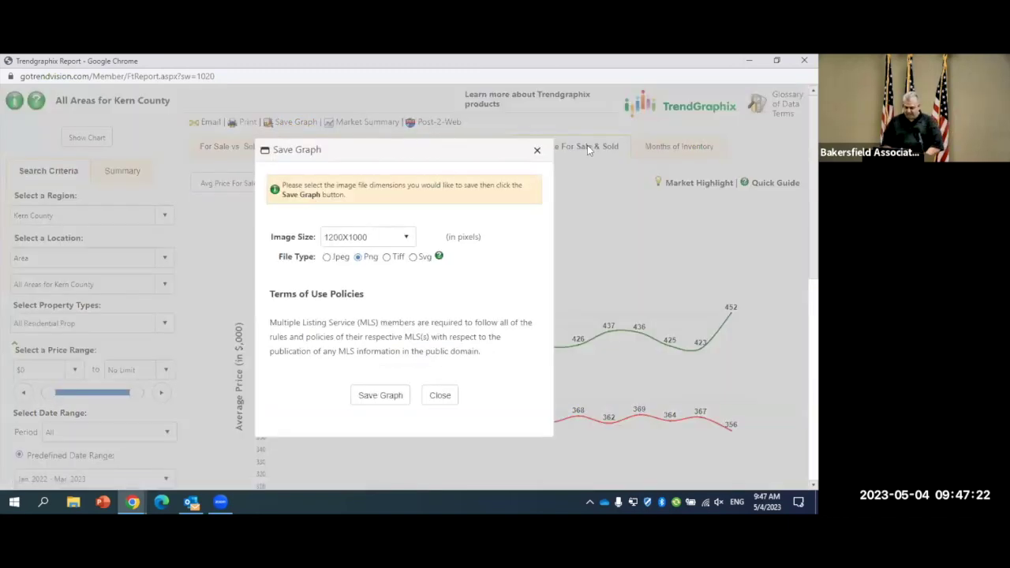
left_click(540, 151)
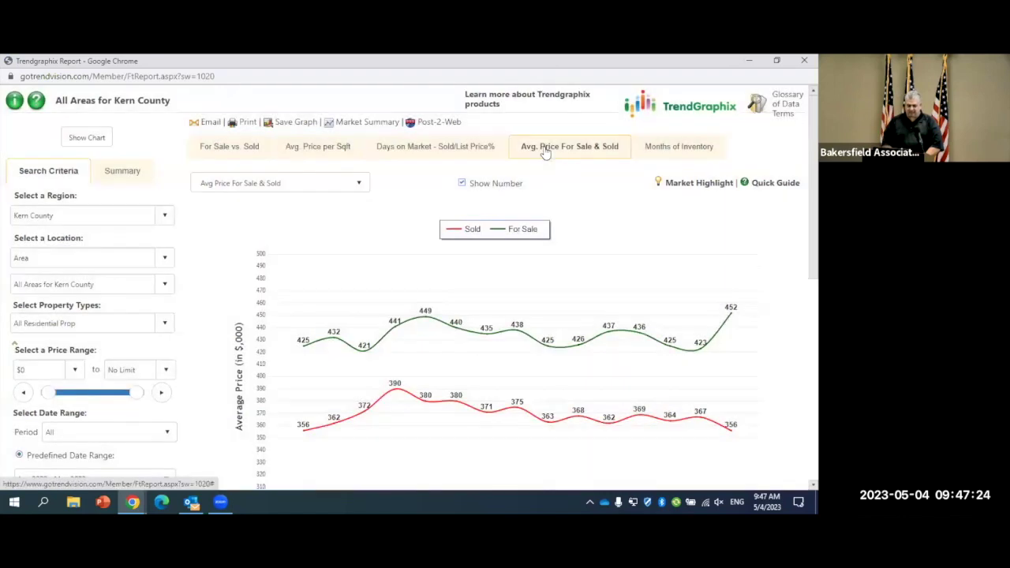
left_click(544, 152)
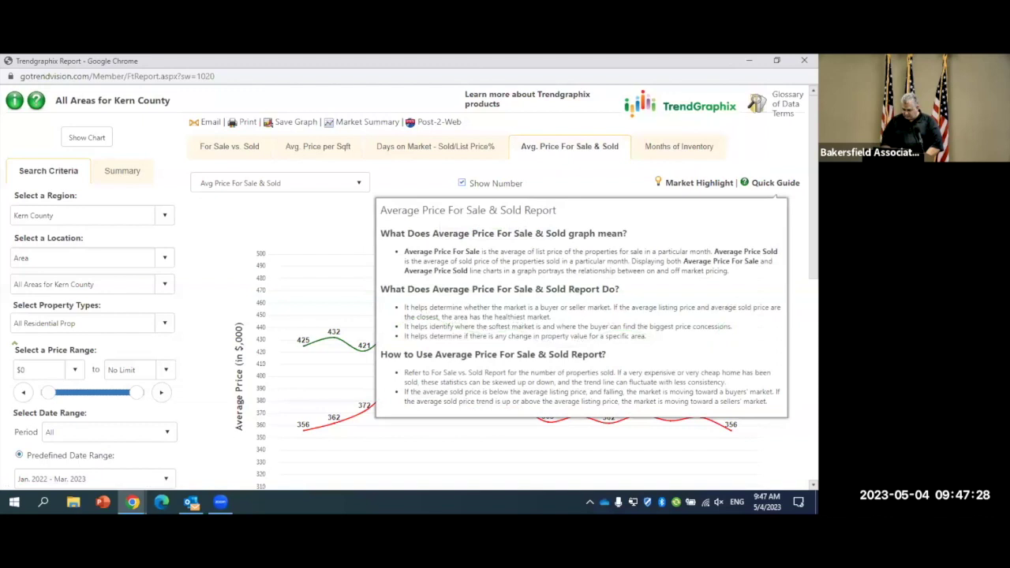
scroll(497, 316, "down", 5)
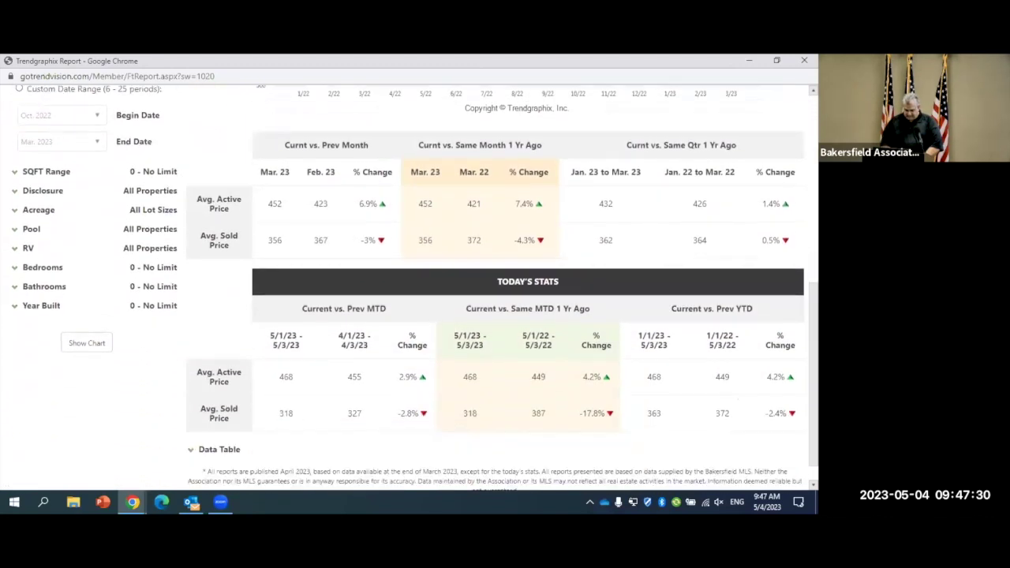
Expand the Data Table below the average price report, review its monthly figures for all measures, and return to the chart.
scroll(496, 316, "down", 1)
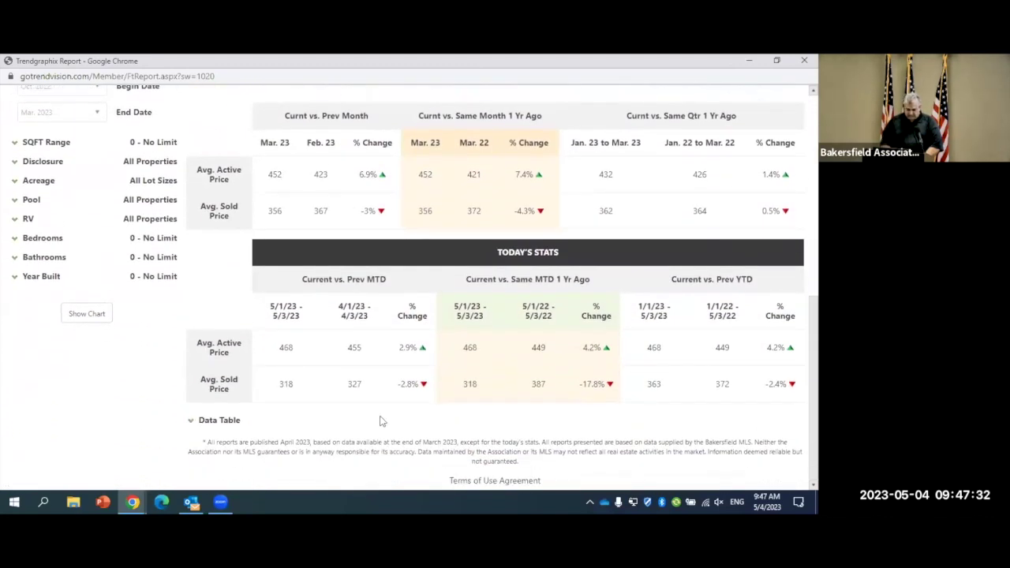
left_click(192, 423)
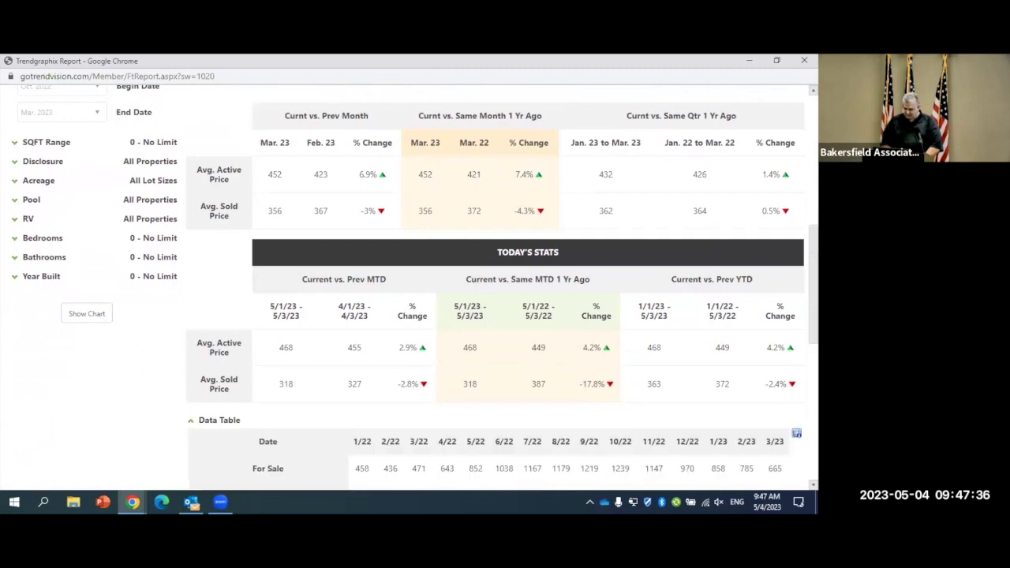
scroll(495, 285, "down", 5)
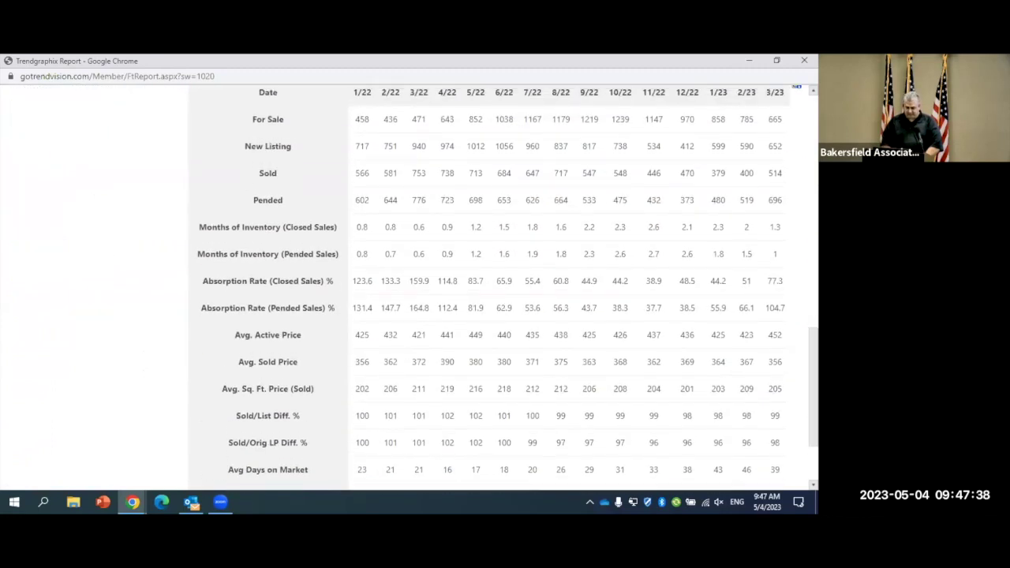
scroll(495, 285, "up", 1)
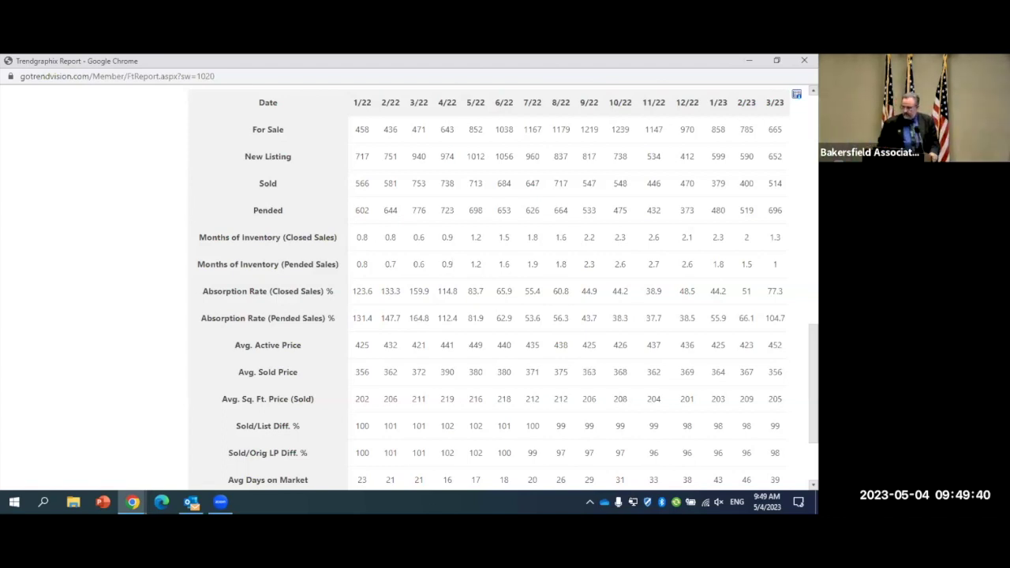
scroll(503, 287, "up", 2)
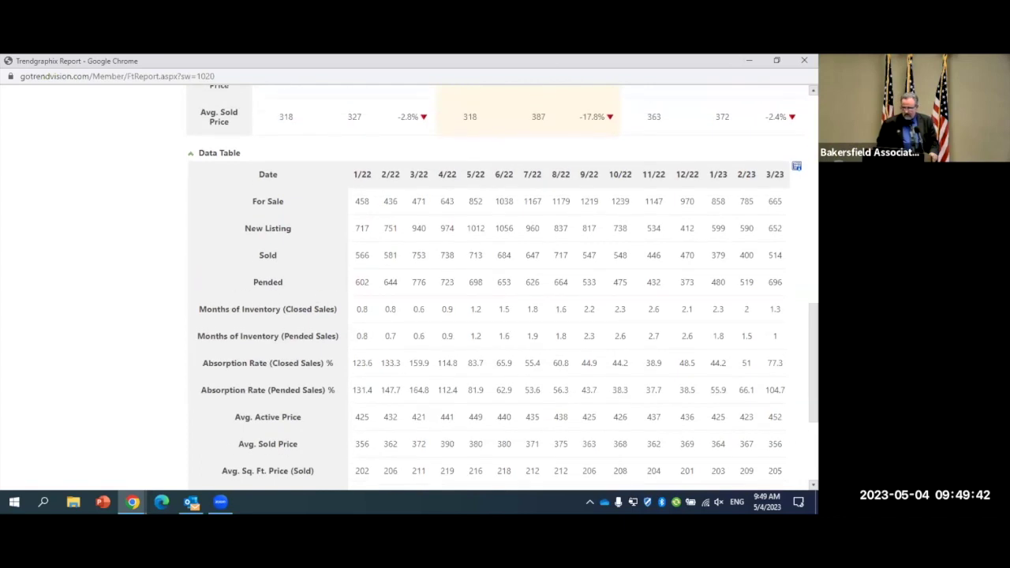
scroll(502, 287, "up", 2)
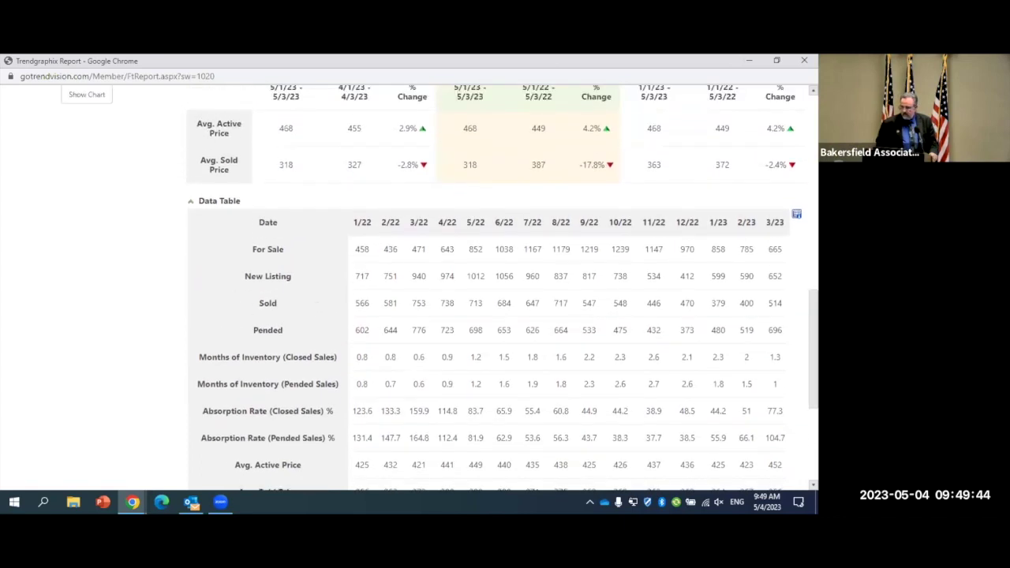
scroll(502, 287, "up", 8)
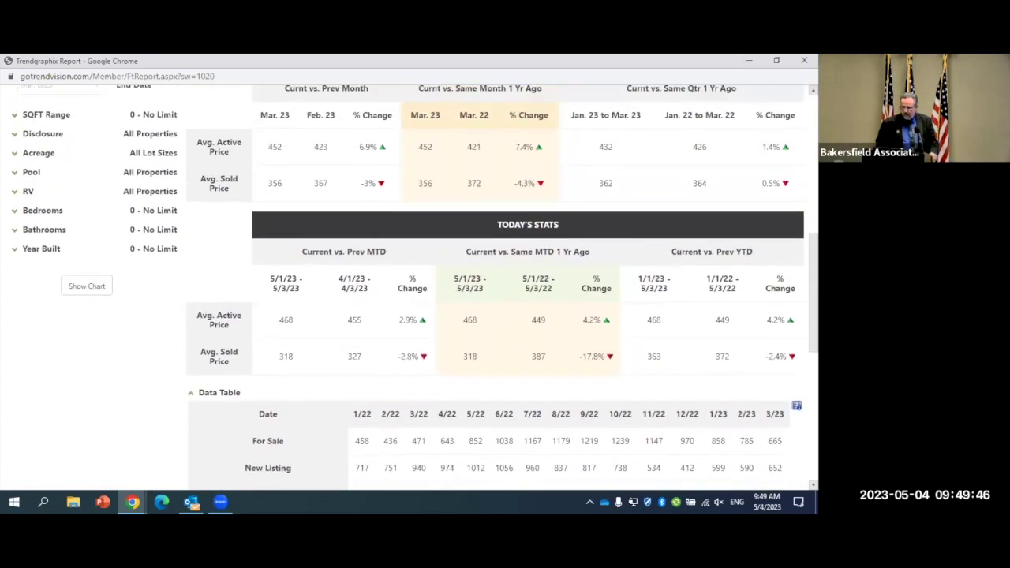
scroll(505, 284, "up", 4)
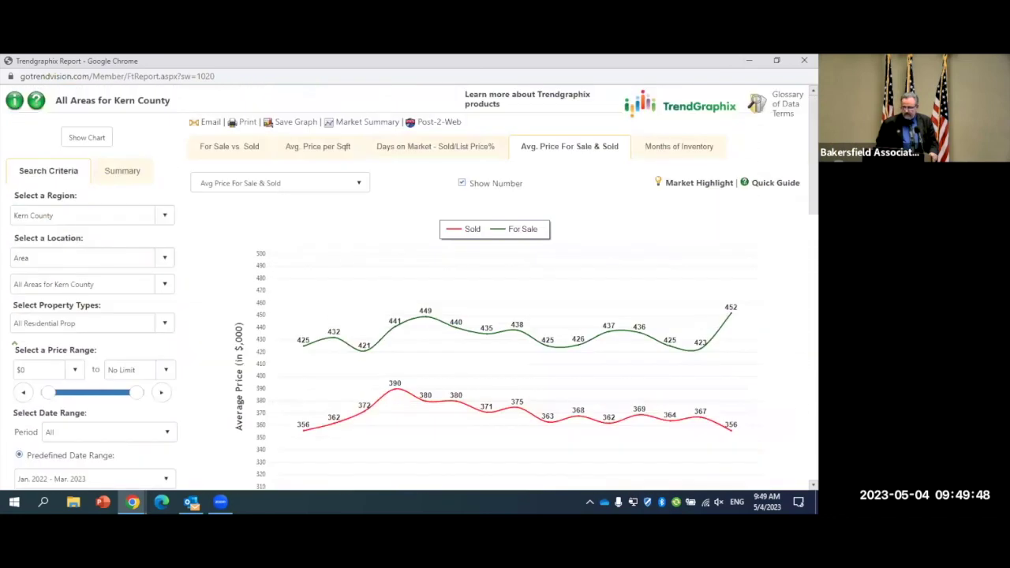